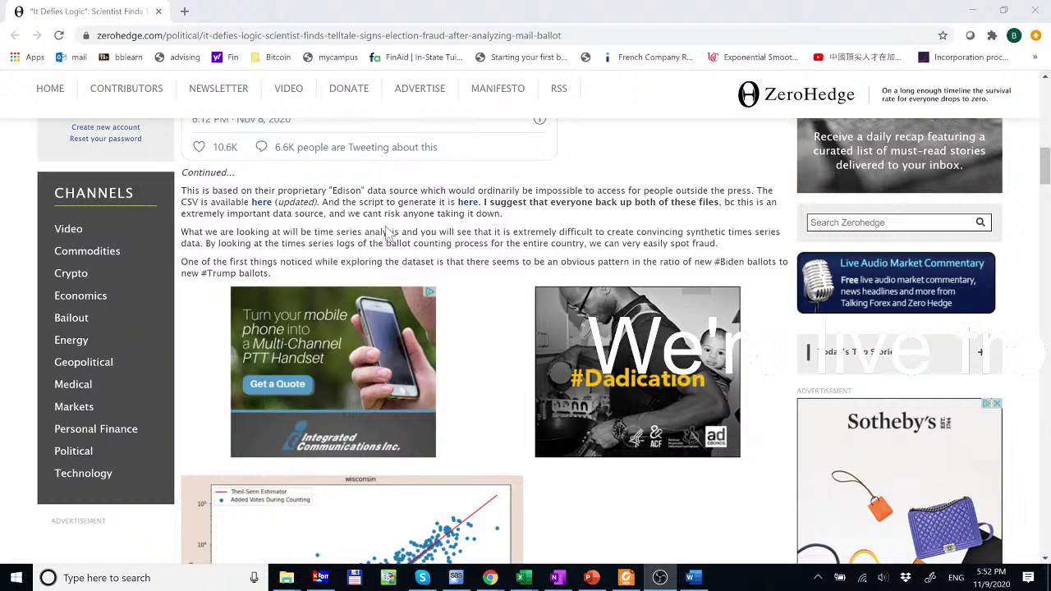
Bring the NYTimes data.xlsx workbook forward and show its nyt_ts_zerohedge sheet.
{"action": "scroll", "coordinate": [378, 222], "scroll_direction": "up", "scroll_amount": 6}
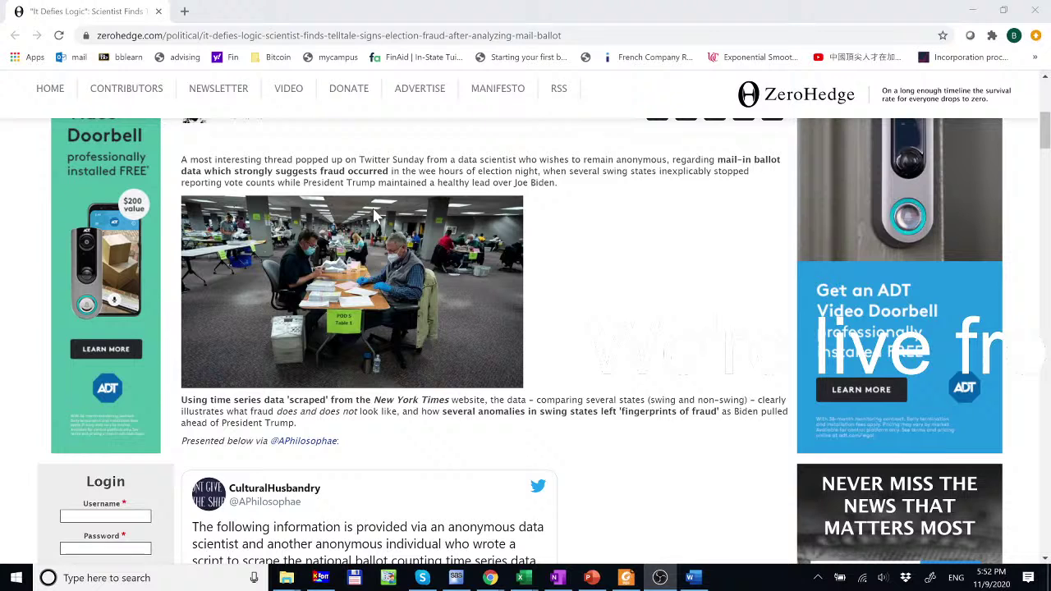
{"action": "scroll", "coordinate": [484, 329], "scroll_direction": "up", "scroll_amount": 2}
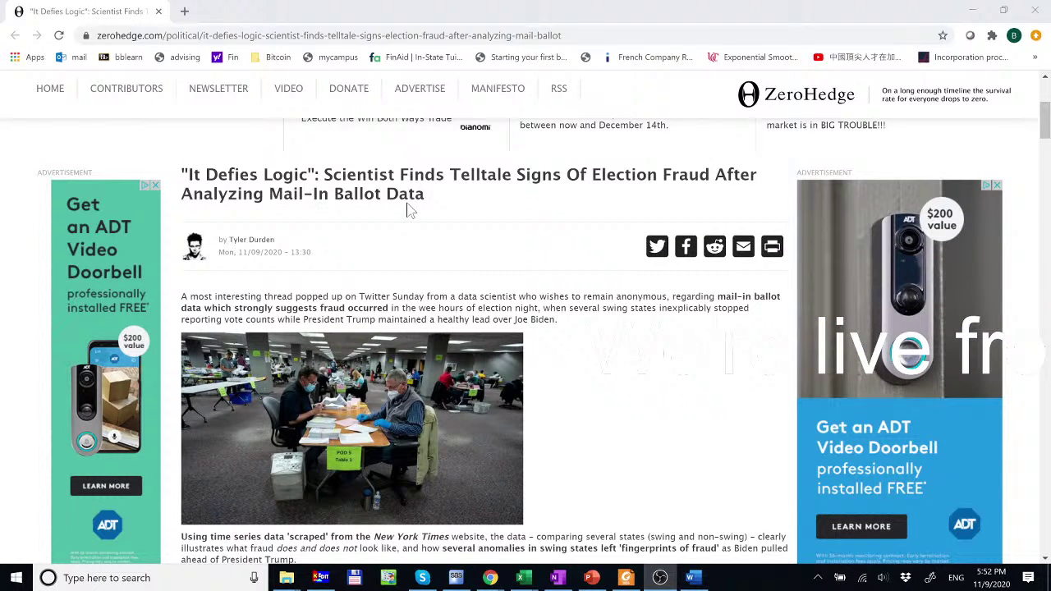
{"action": "scroll", "coordinate": [411, 210], "scroll_direction": "down", "scroll_amount": 6}
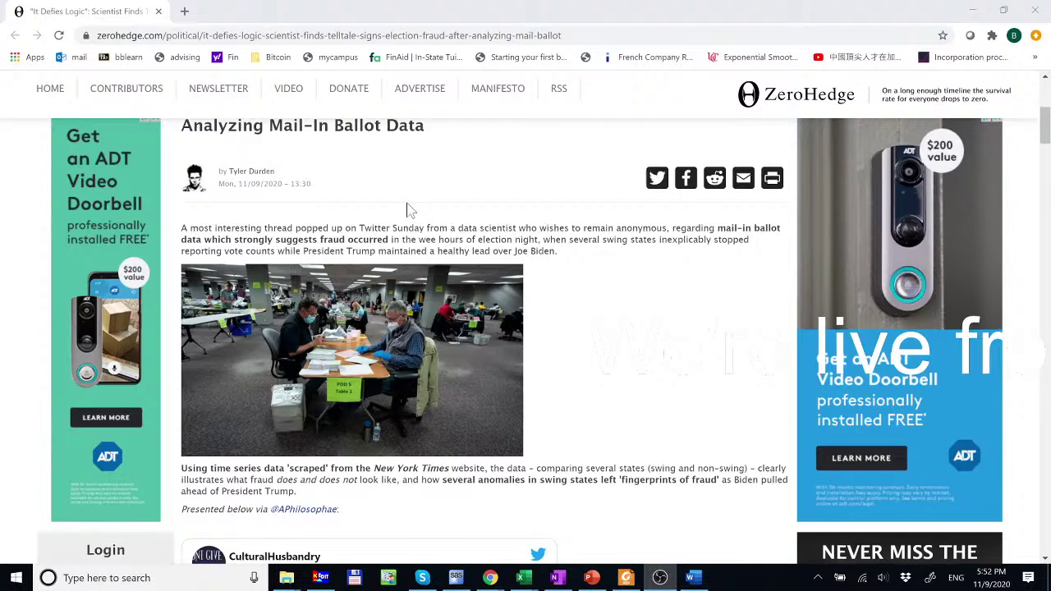
{"action": "scroll", "coordinate": [408, 210], "scroll_direction": "down", "scroll_amount": 1}
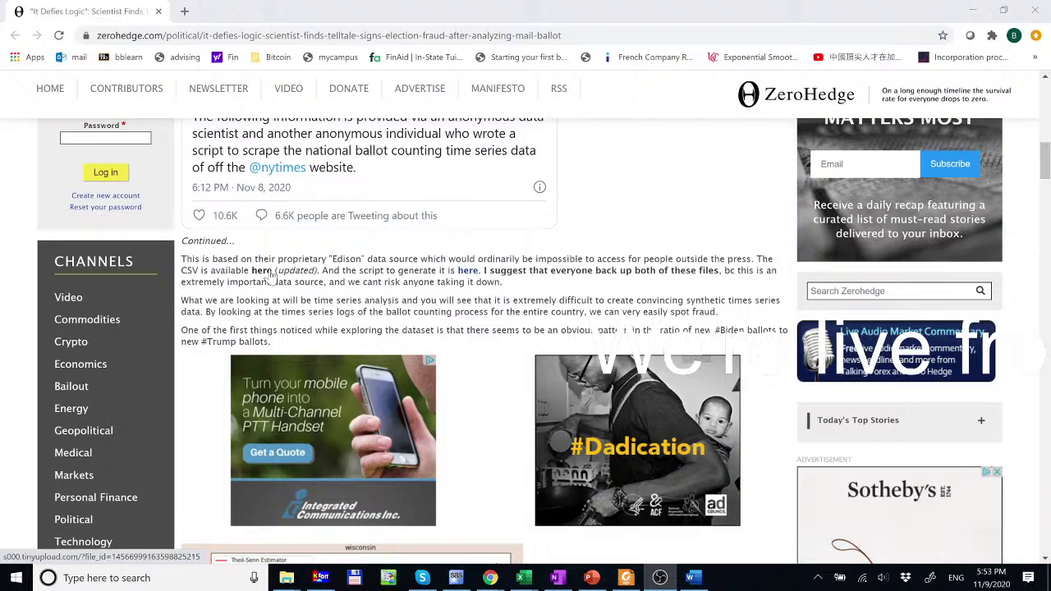
{"action": "mouse_move", "coordinate": [525, 579]}
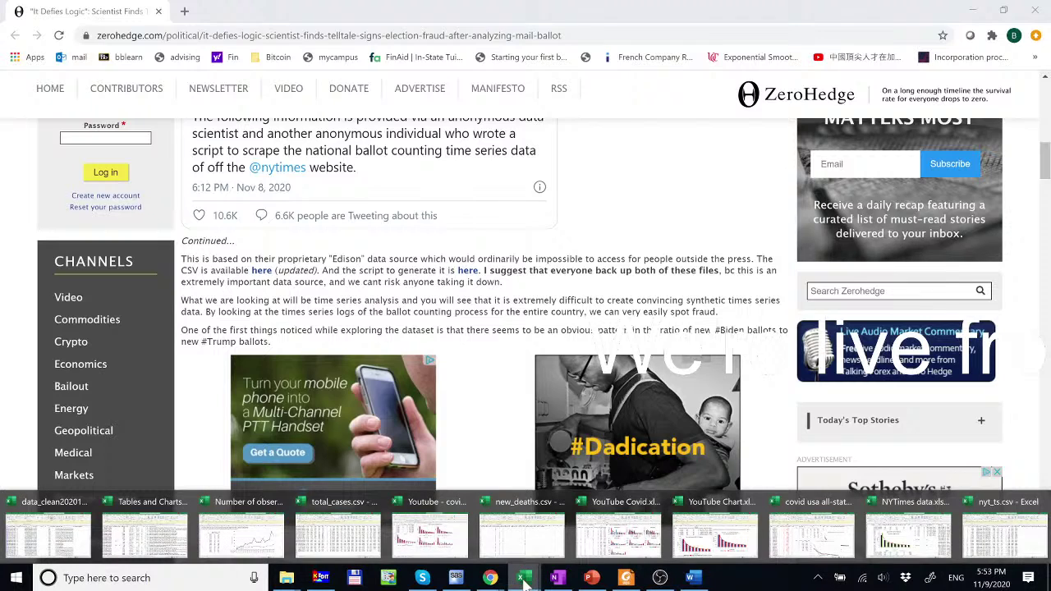
{"action": "left_click", "coordinate": [907, 530]}
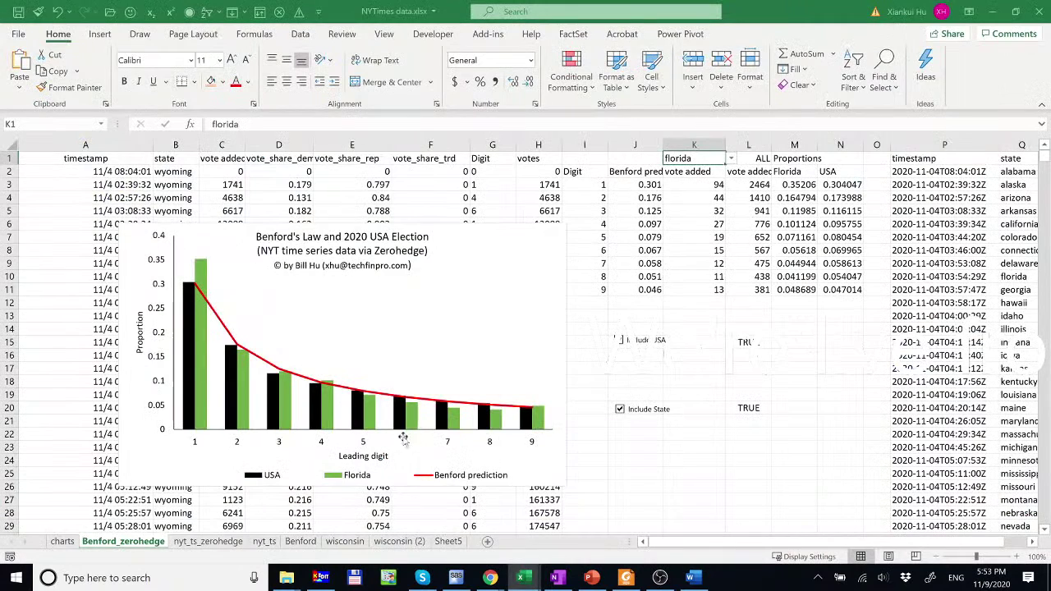
{"action": "left_click", "coordinate": [184, 542]}
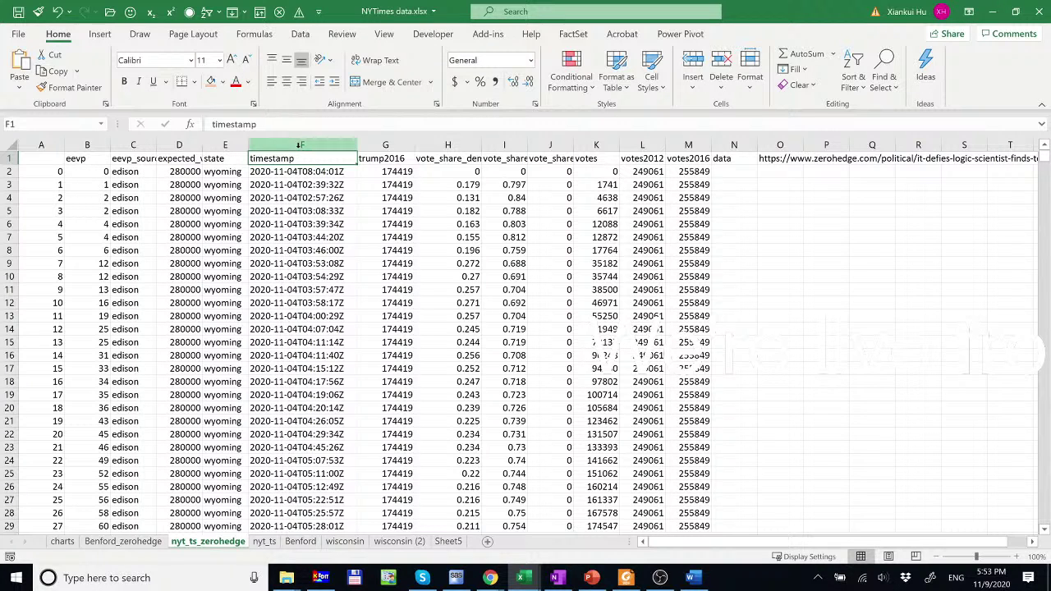
Review the Wyoming timestamp values in column F, starting at F2 and F3.
{"action": "left_click", "coordinate": [294, 171]}
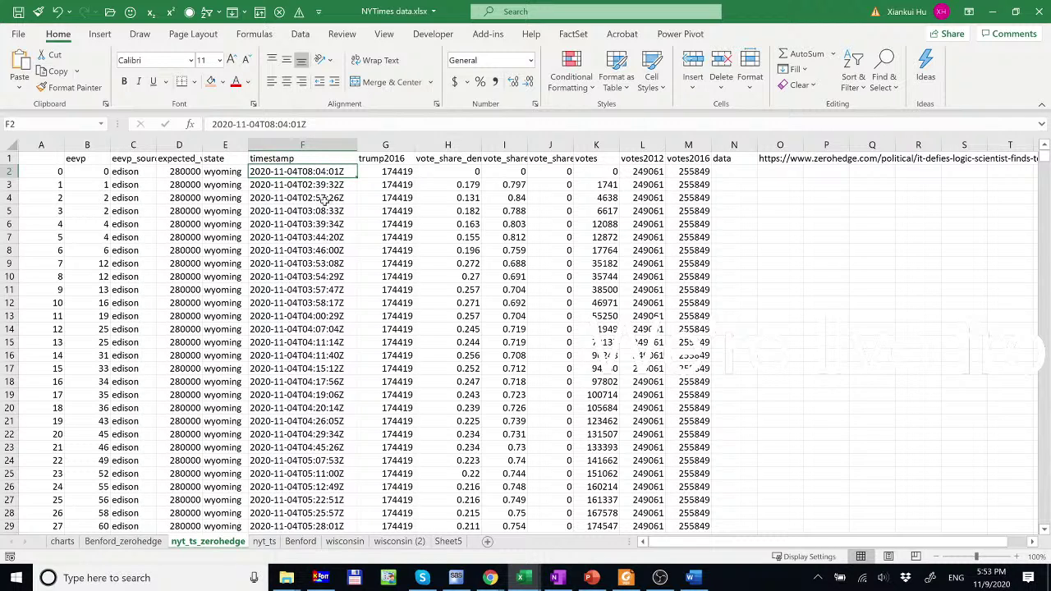
{"action": "mouse_move", "coordinate": [324, 215]}
{"action": "left_mouse_down"}
{"action": "mouse_move", "coordinate": [327, 278]}
{"action": "mouse_move", "coordinate": [337, 225]}
{"action": "left_mouse_up"}
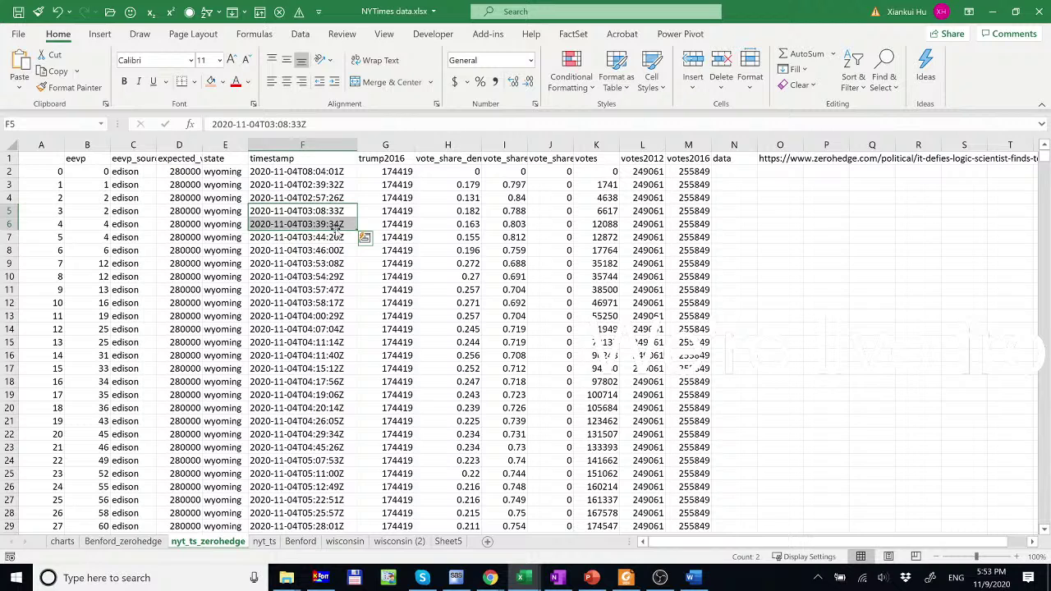
{"action": "left_click", "coordinate": [307, 185]}
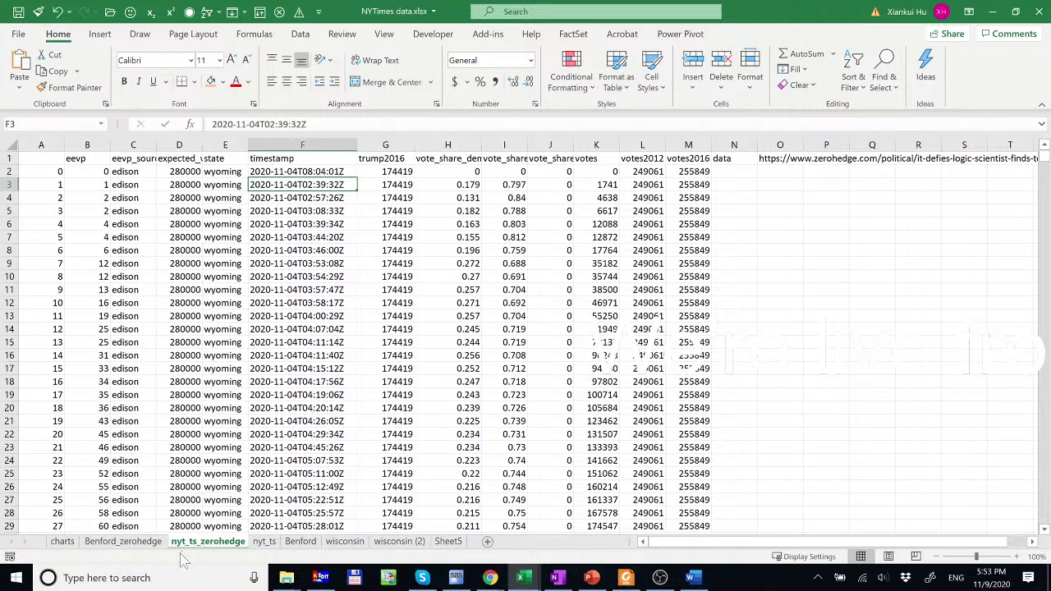
On the Benford_zerohedge sheet, uncheck Include State and Include USA to hide Florida and USA.
{"action": "left_click", "coordinate": [124, 542]}
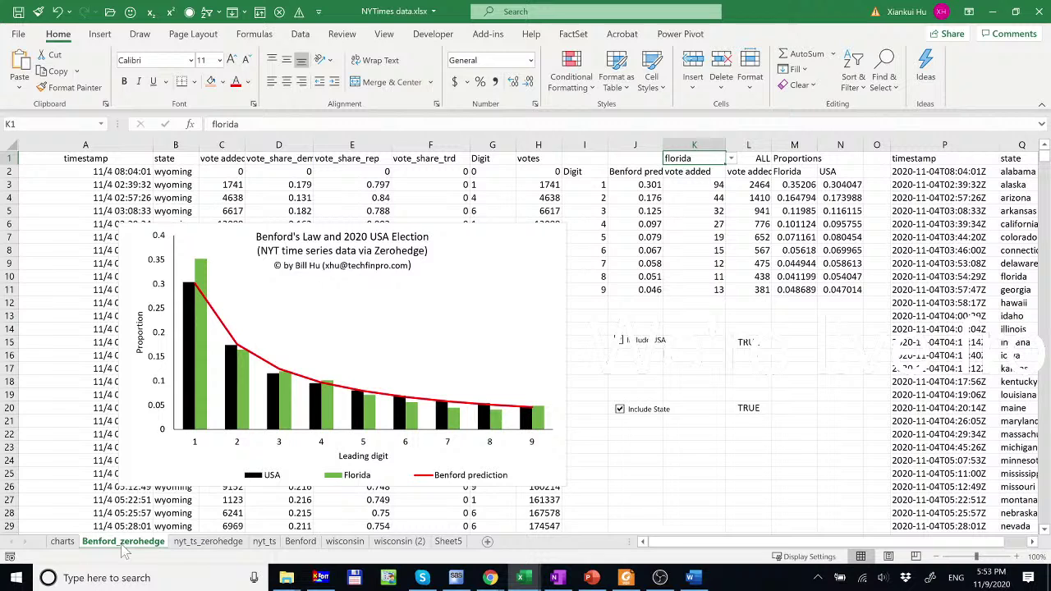
{"action": "left_click", "coordinate": [620, 406]}
{"action": "left_click", "coordinate": [619, 340]}
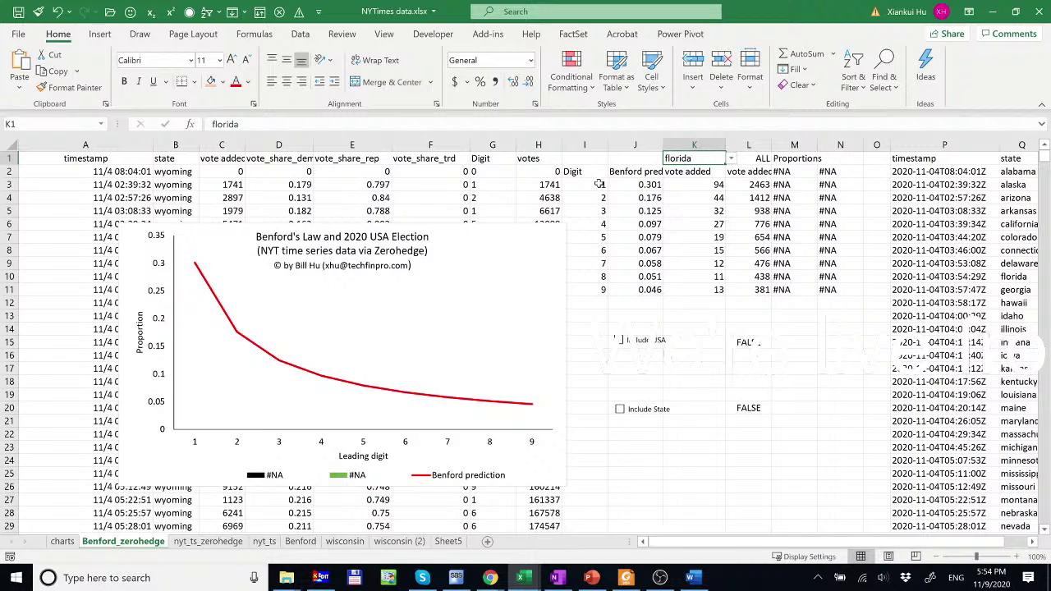
Inspect digits 1–9 in column I and J3's =LOG10(1+1/I3) formula without changing it.
{"action": "left_click_drag", "start_coordinate": [600, 182], "coordinate": [603, 287]}
{"action": "left_click_drag", "start_coordinate": [645, 183], "coordinate": [648, 289]}
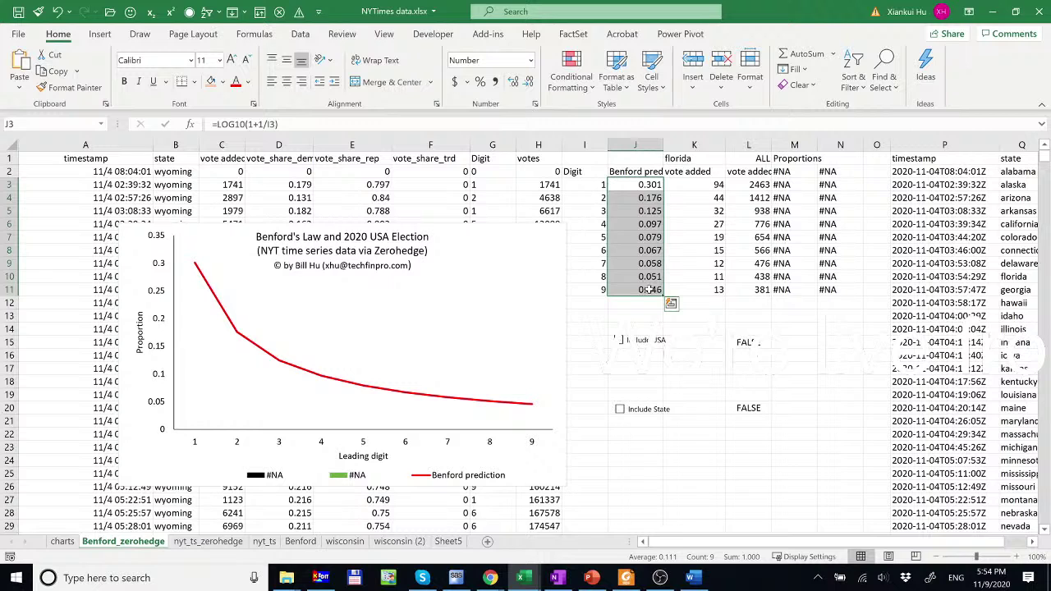
{"action": "left_click", "coordinate": [601, 185]}
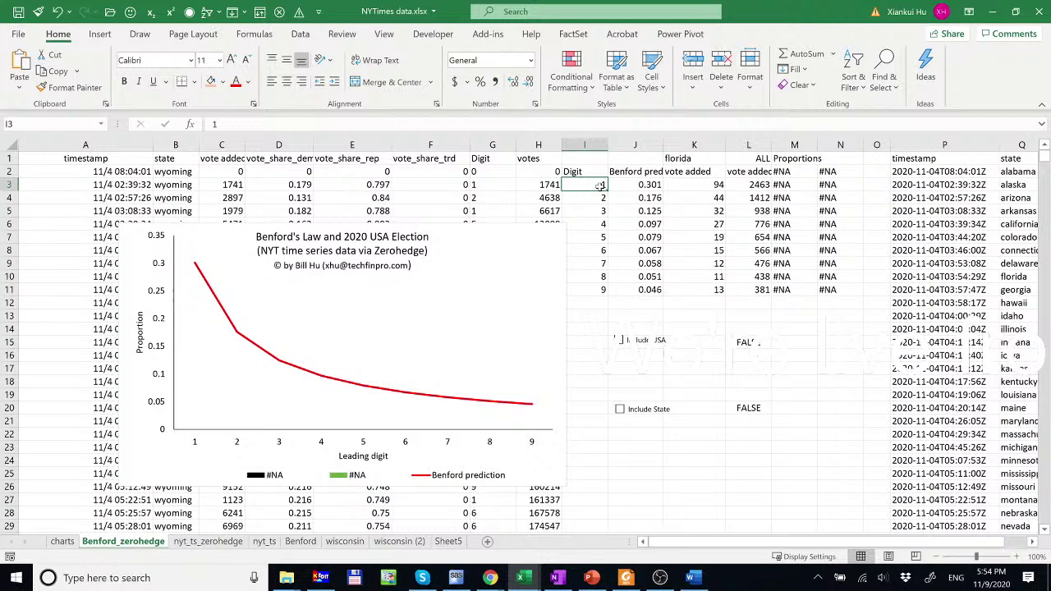
{"action": "left_click", "coordinate": [659, 185]}
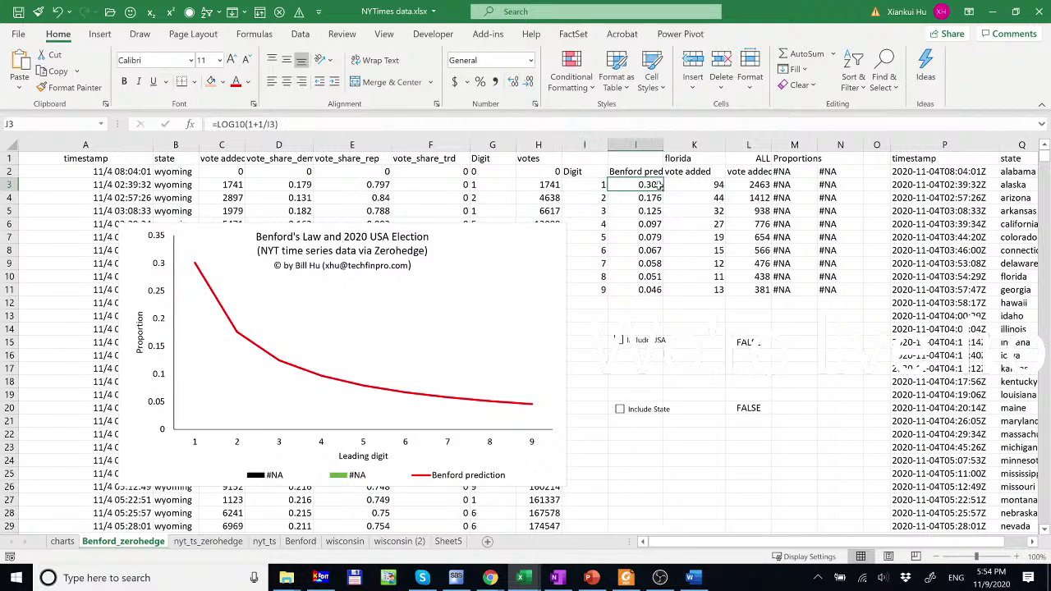
{"action": "key", "text": "F2"}
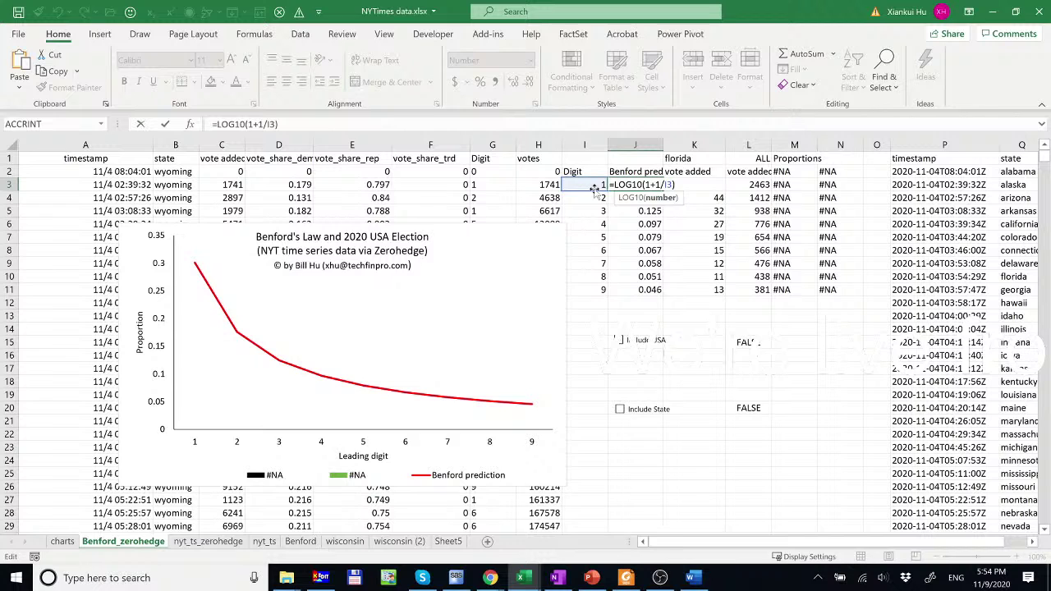
{"action": "key", "text": "Return"}
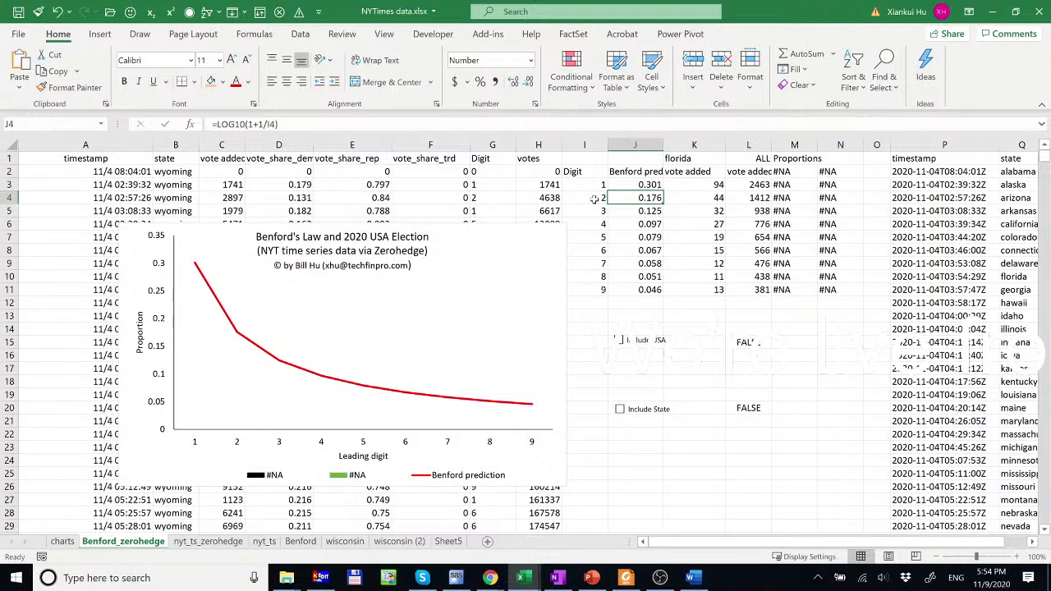
{"action": "left_click", "coordinate": [593, 200]}
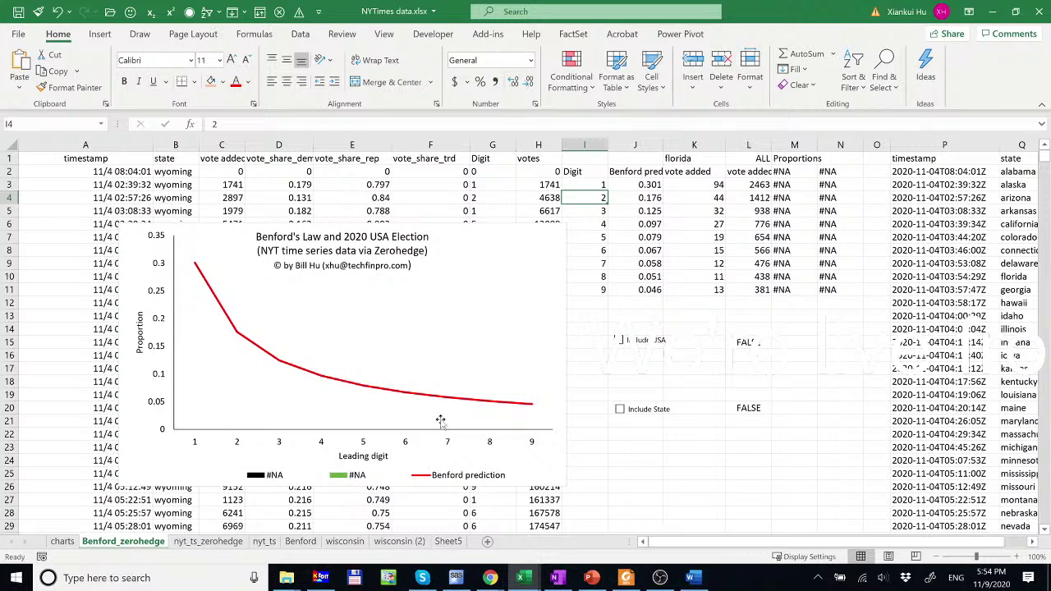
{"action": "mouse_move", "coordinate": [197, 273]}
{"action": "mouse_move", "coordinate": [217, 299]}
{"action": "left_click", "coordinate": [222, 145]}
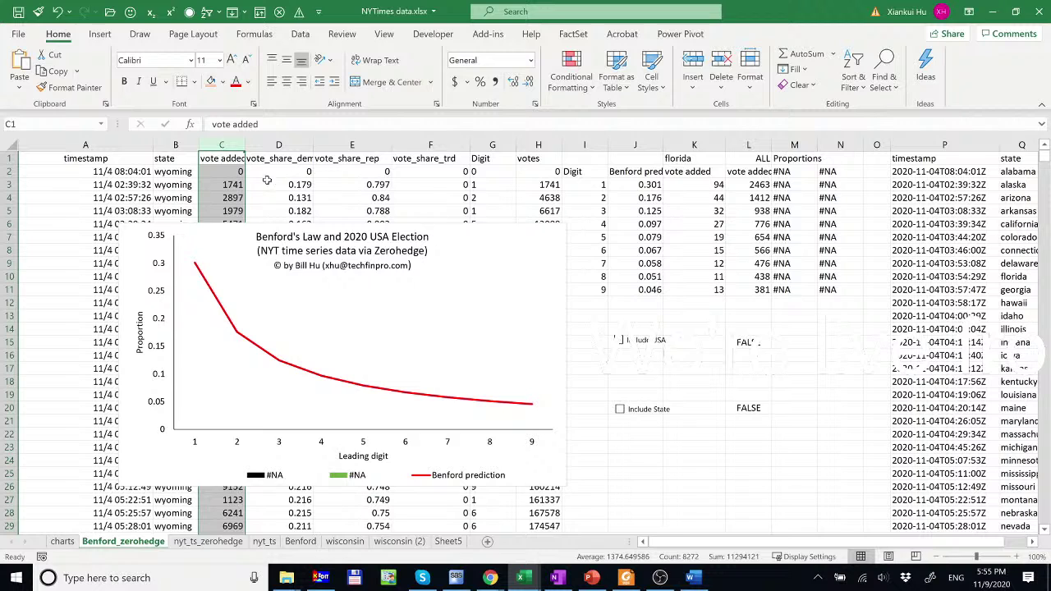
{"action": "left_click", "coordinate": [226, 188]}
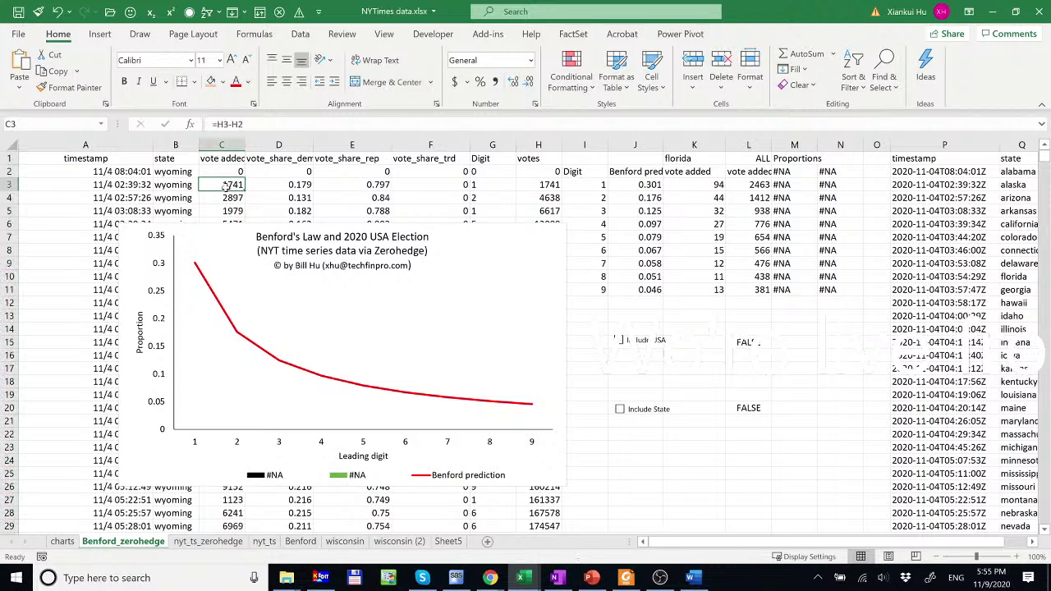
{"action": "left_click", "coordinate": [487, 186]}
{"action": "double_click", "coordinate": [487, 186]}
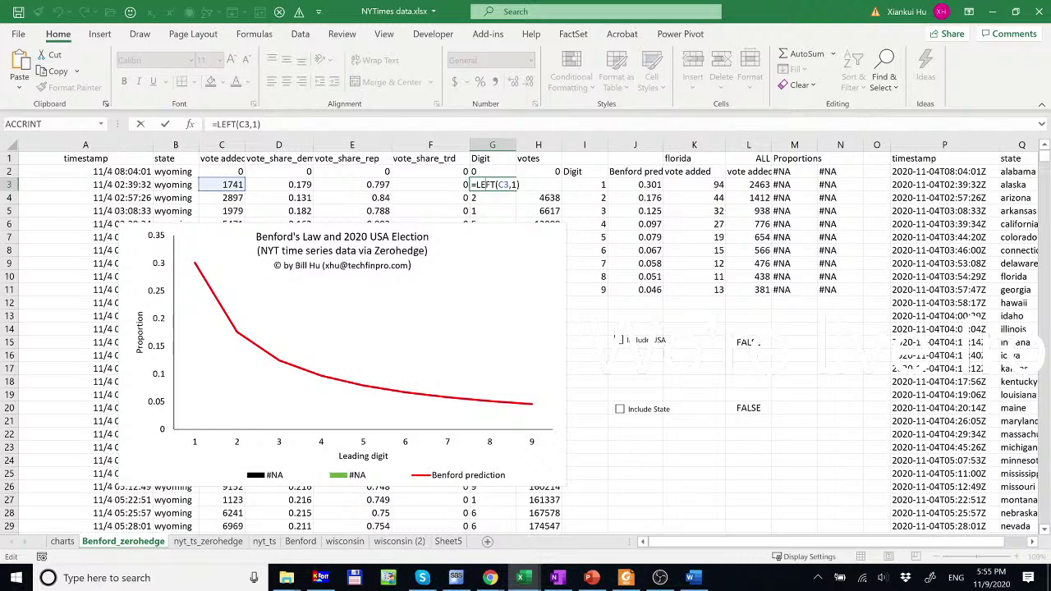
{"action": "key", "text": "Return"}
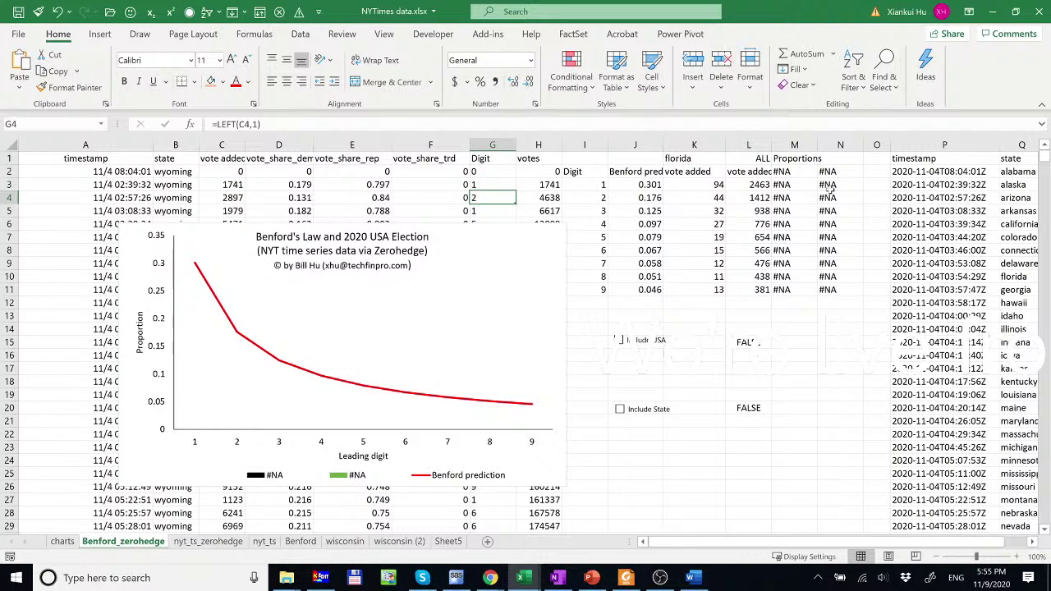
Tick Include USA and then Include State so the USA and Florida bars return to the chart.
{"action": "left_click", "coordinate": [622, 344]}
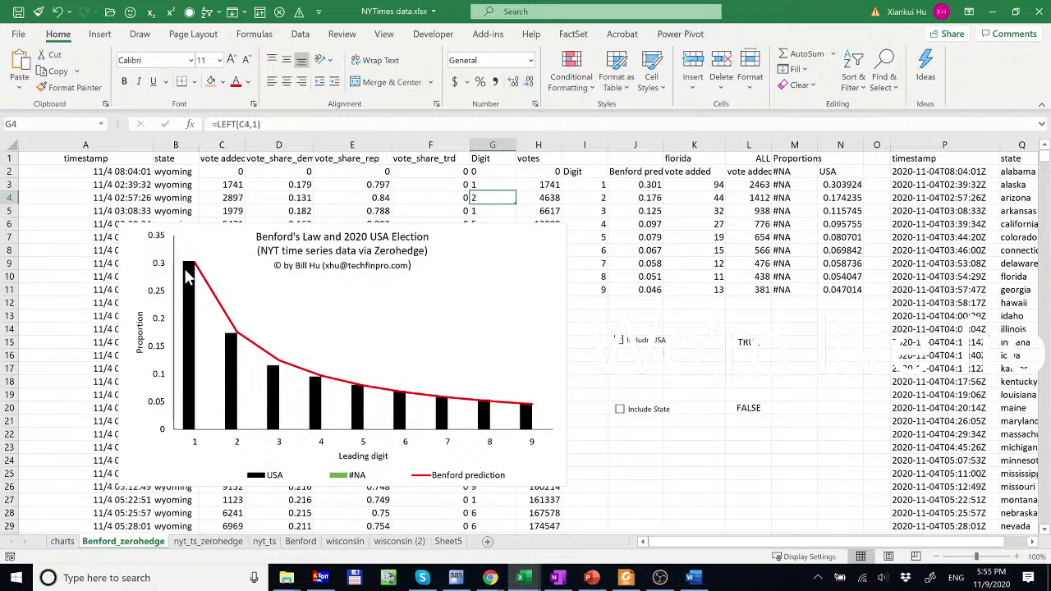
{"action": "mouse_move", "coordinate": [274, 371]}
{"action": "left_click", "coordinate": [621, 413]}
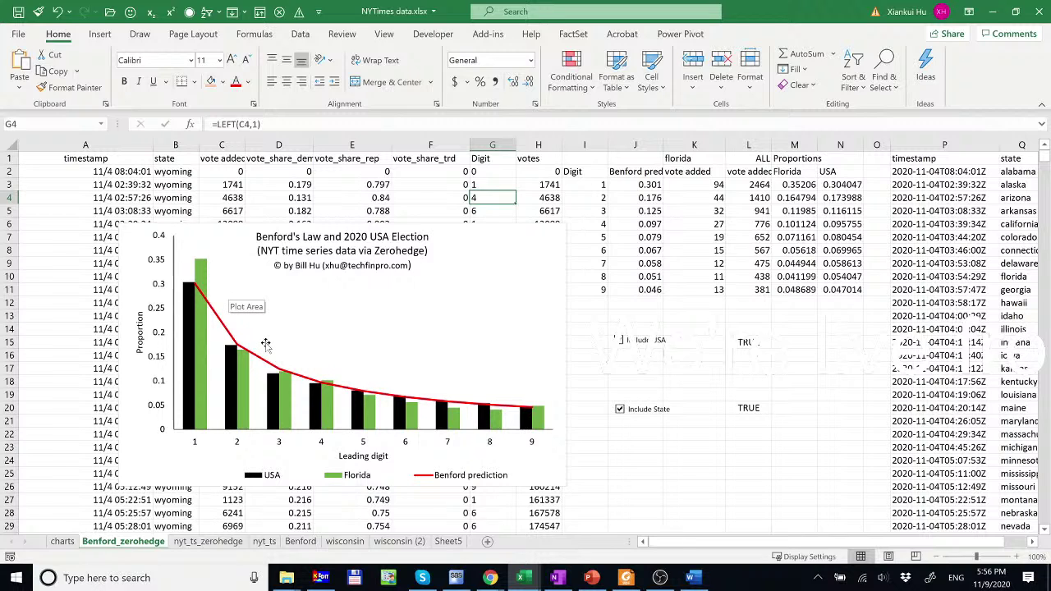
Change the compared state in K1 from Florida to Georgia.
{"action": "left_click", "coordinate": [702, 158]}
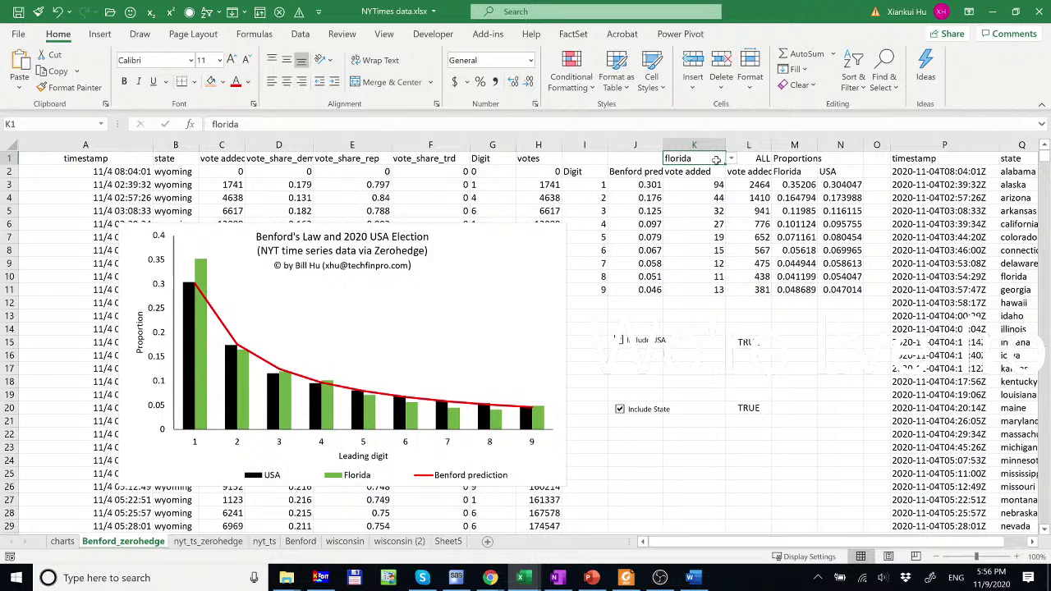
{"action": "left_click", "coordinate": [731, 159]}
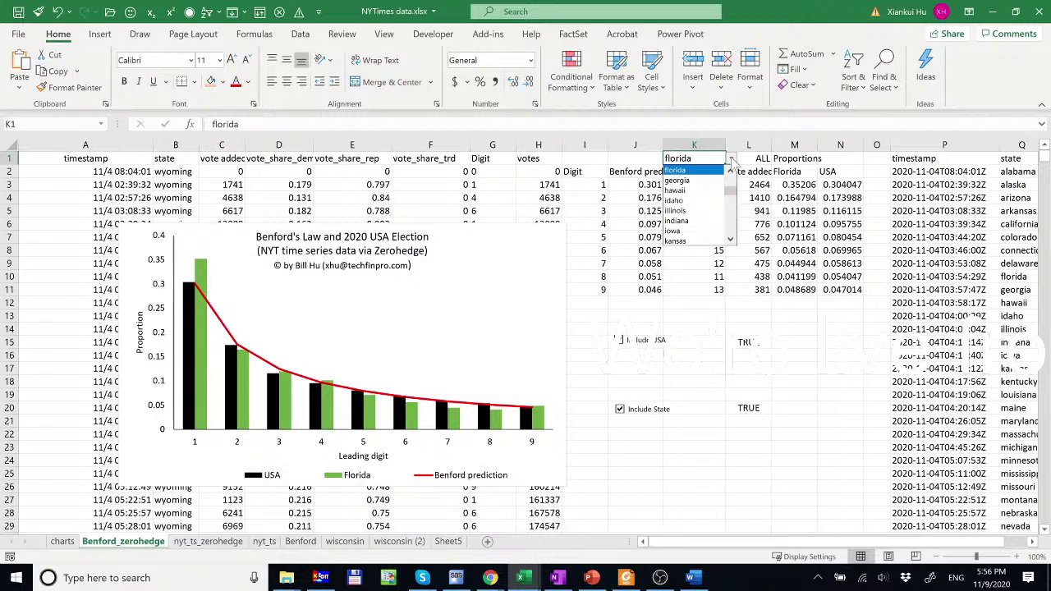
{"action": "left_click", "coordinate": [698, 181]}
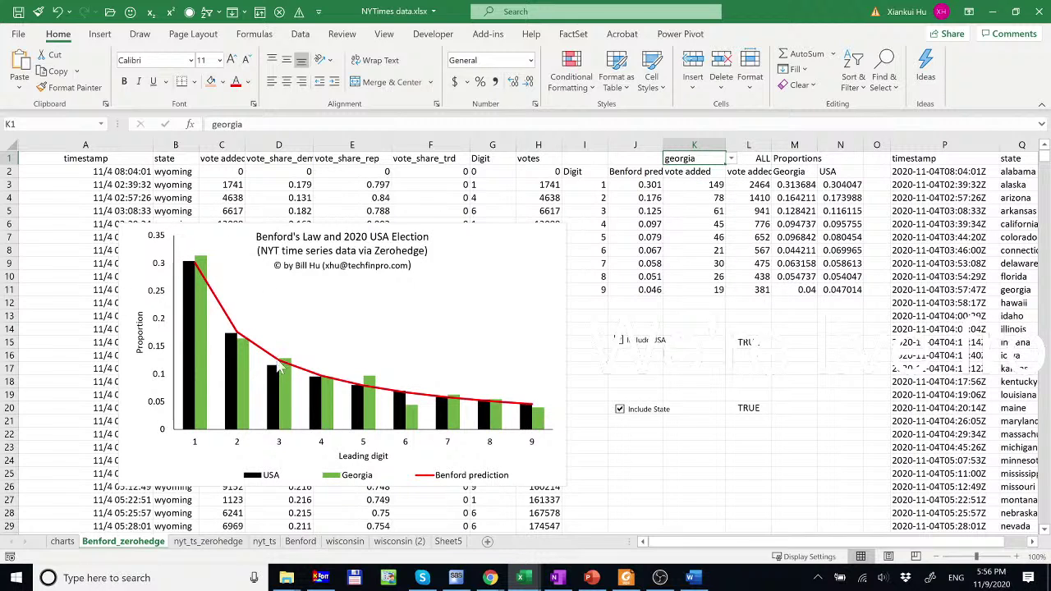
Change the compared state in K1 to Michigan.
{"action": "mouse_move", "coordinate": [417, 422]}
{"action": "mouse_move", "coordinate": [221, 307]}
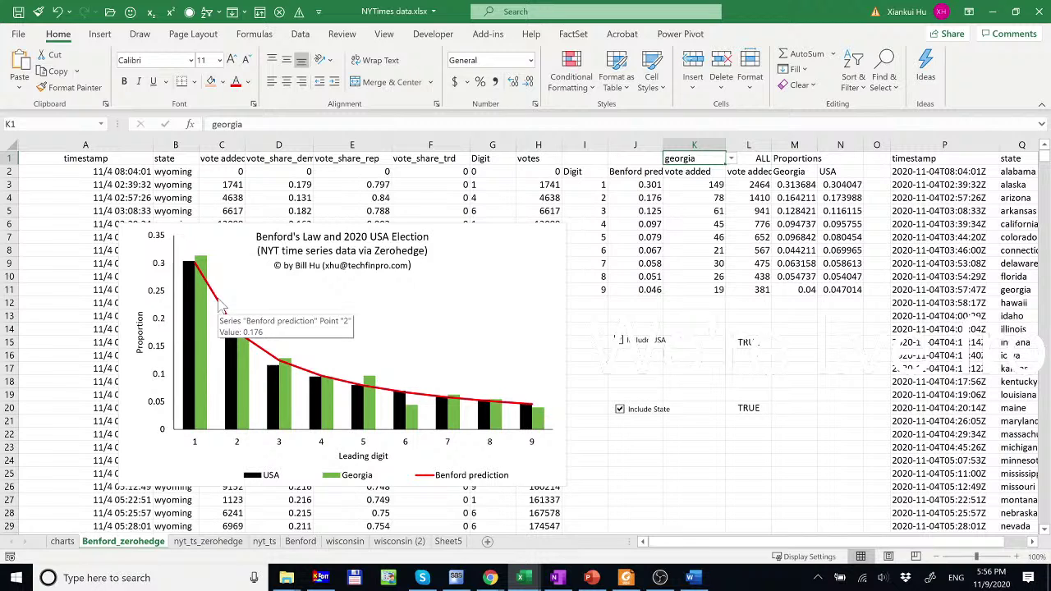
{"action": "left_click", "coordinate": [730, 159]}
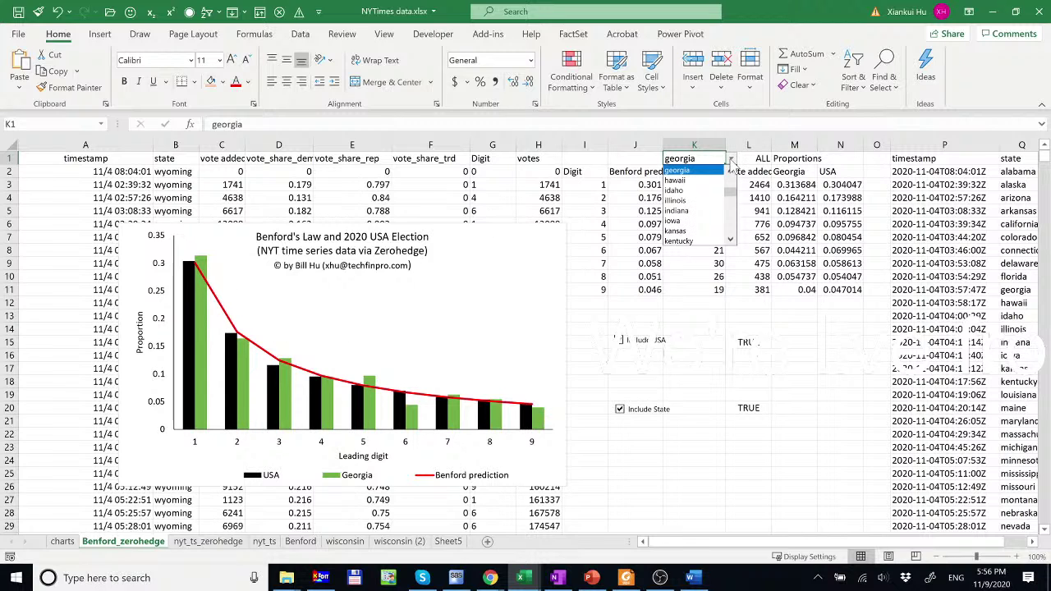
{"action": "left_click", "coordinate": [733, 222]}
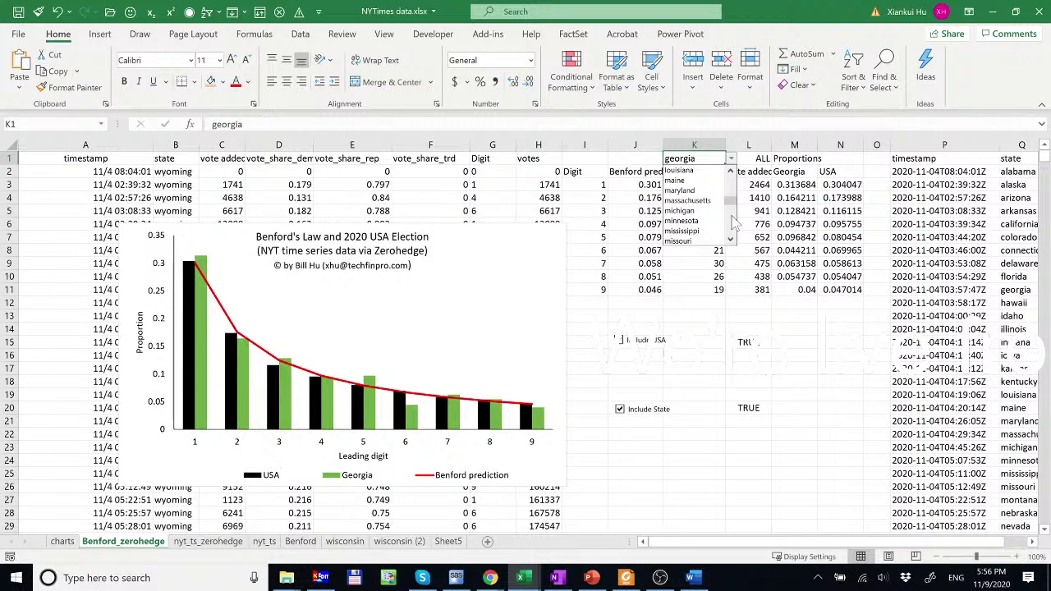
{"action": "left_click", "coordinate": [679, 211]}
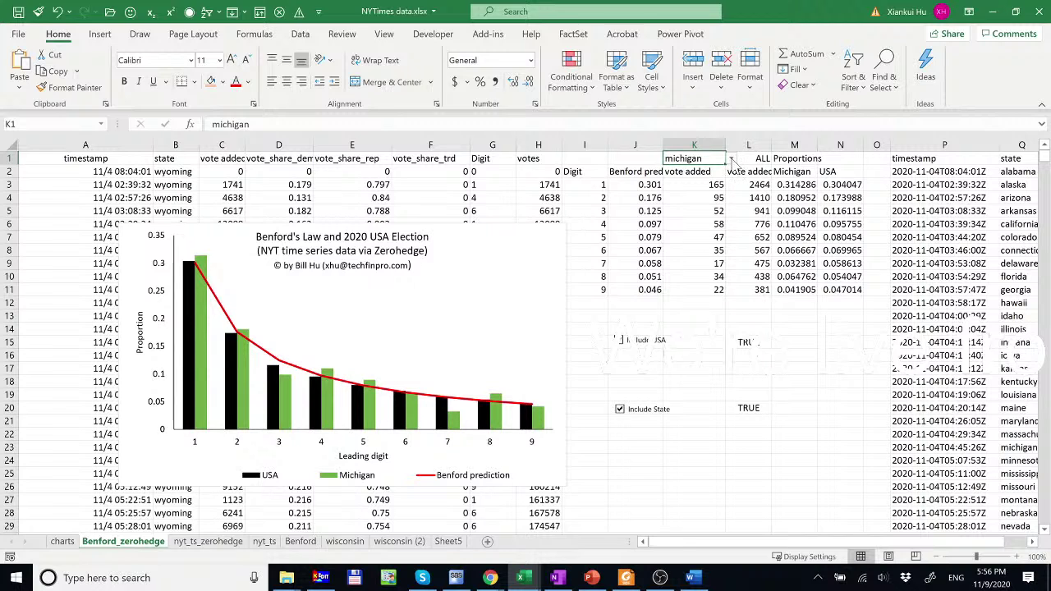
{"action": "left_click", "coordinate": [731, 158]}
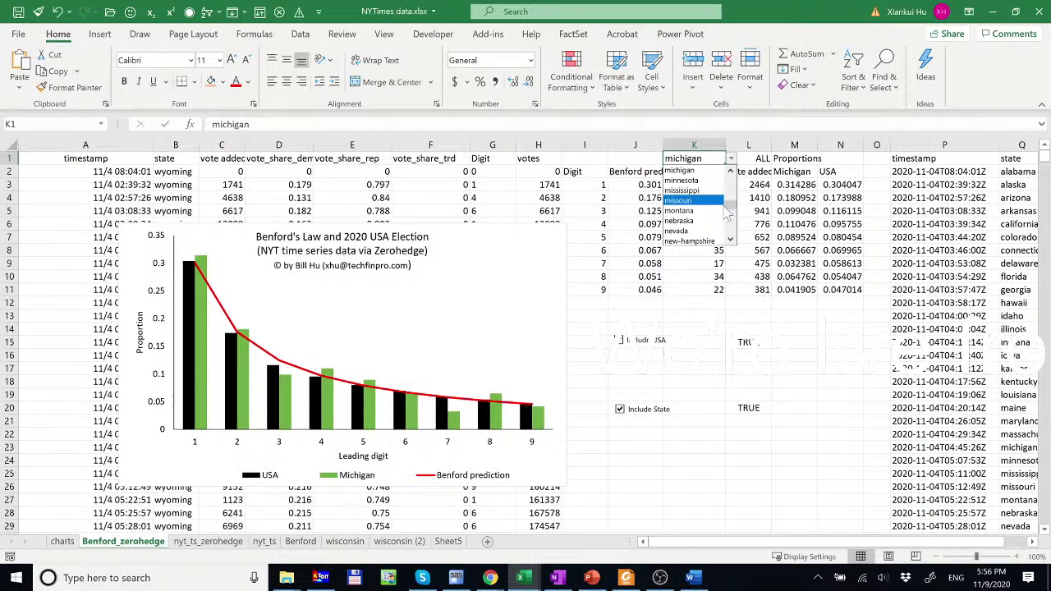
Compare Nevada in the chart and total its counts in K13 with =SUM(K3:K11), giving 38.
{"action": "left_click", "coordinate": [696, 231]}
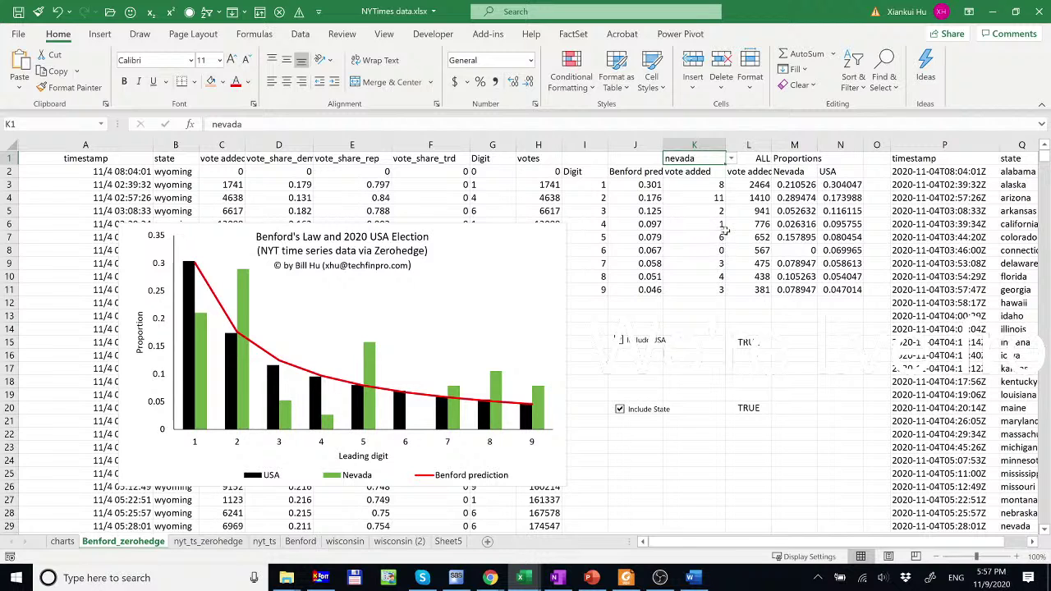
{"action": "left_click_drag", "start_coordinate": [718, 188], "coordinate": [720, 291]}
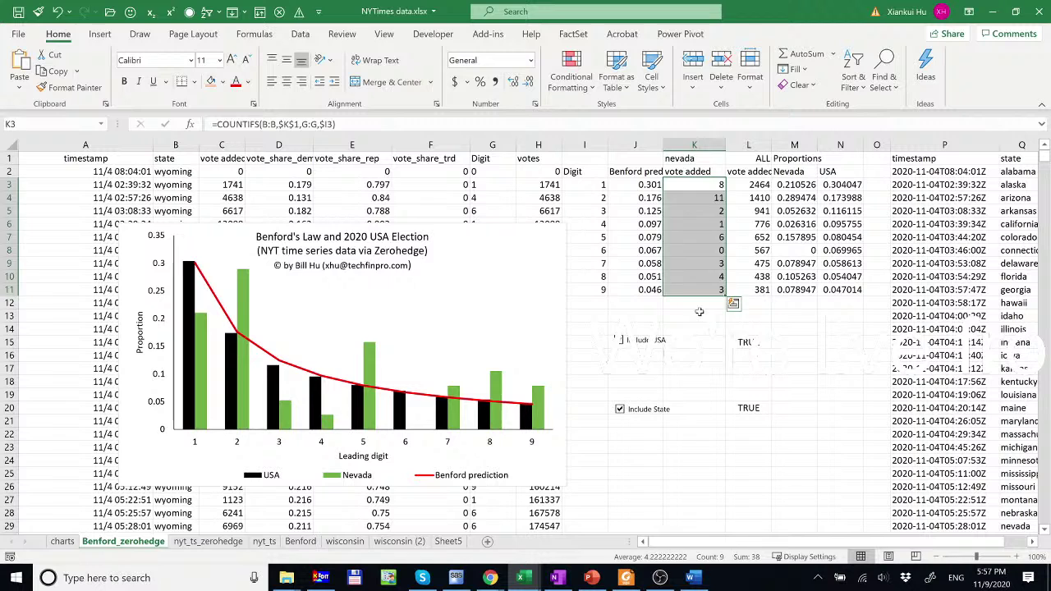
{"action": "left_click", "coordinate": [698, 313]}
{"action": "type", "text": "="}
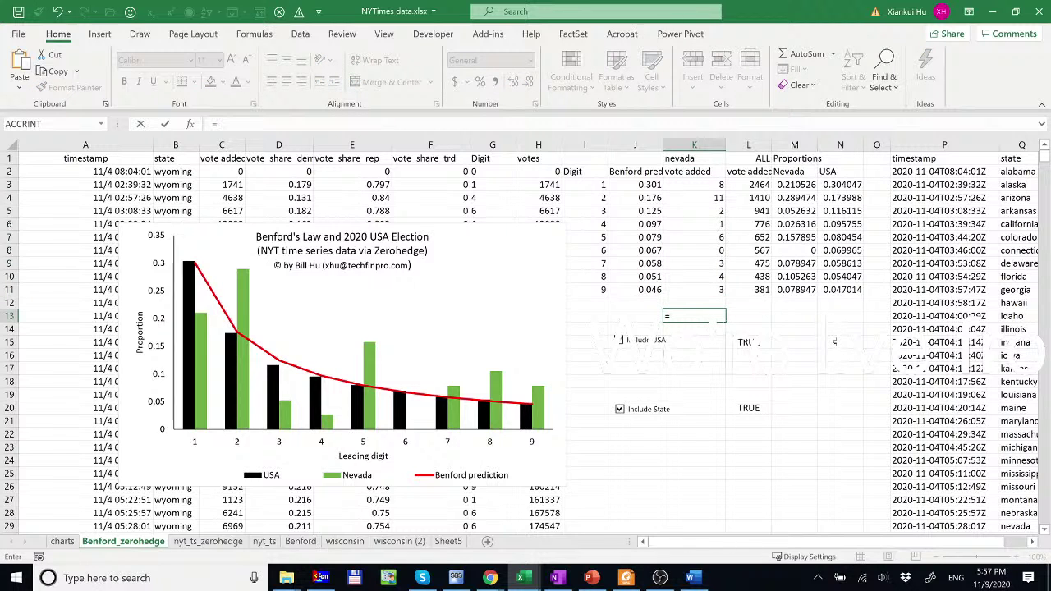
{"action": "type", "text": "sum("}
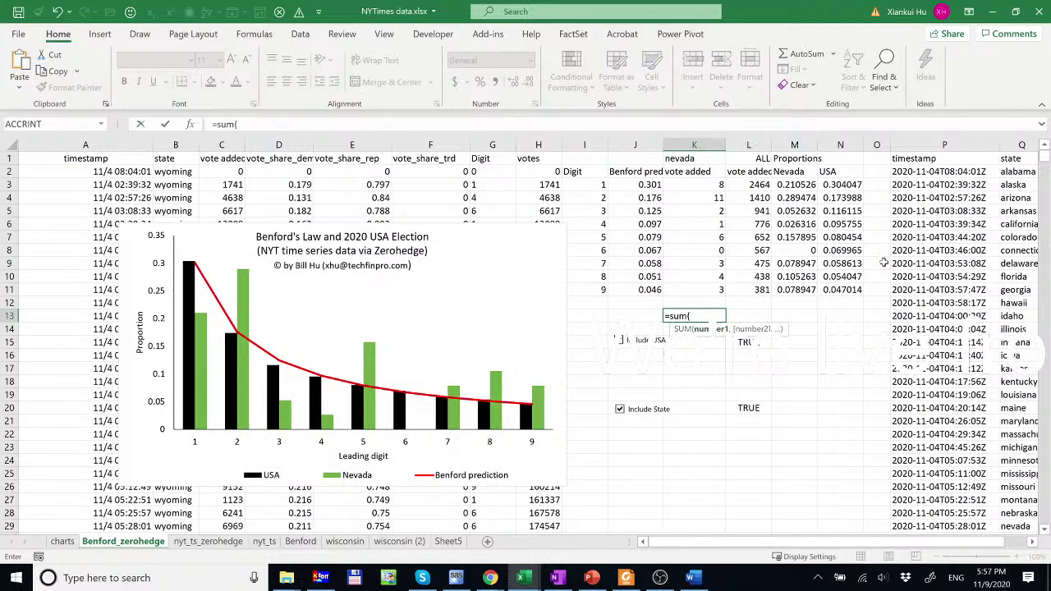
{"action": "left_click_drag", "start_coordinate": [711, 188], "coordinate": [711, 294]}
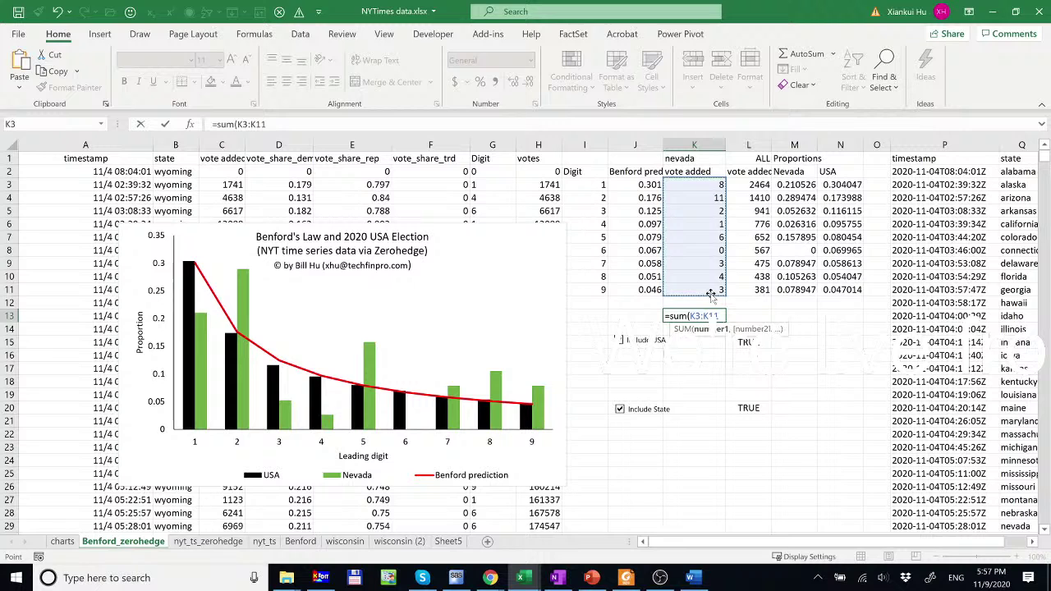
{"action": "key", "text": "Return"}
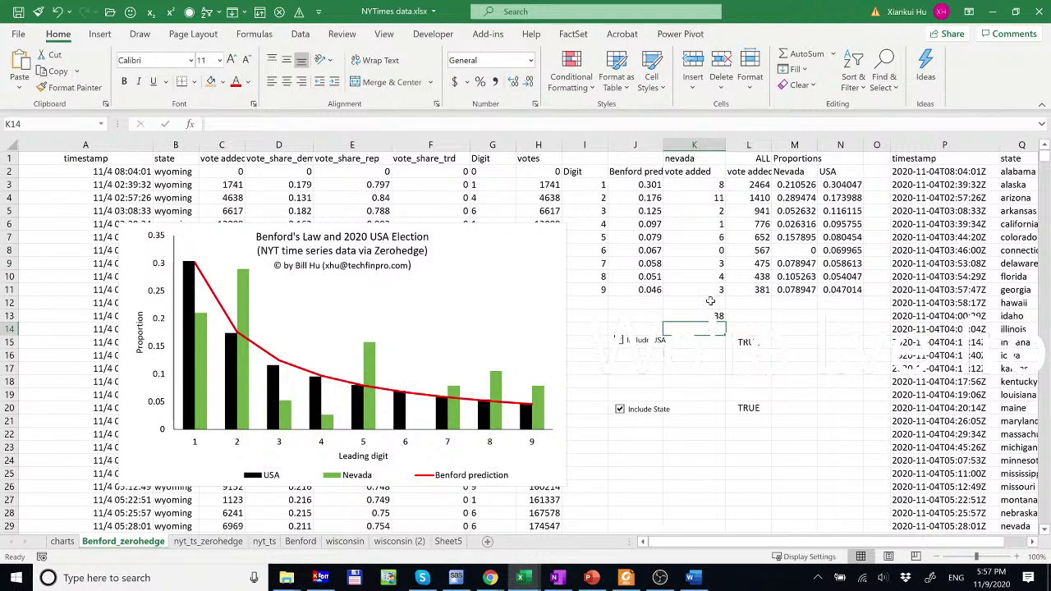
{"action": "left_click", "coordinate": [715, 315]}
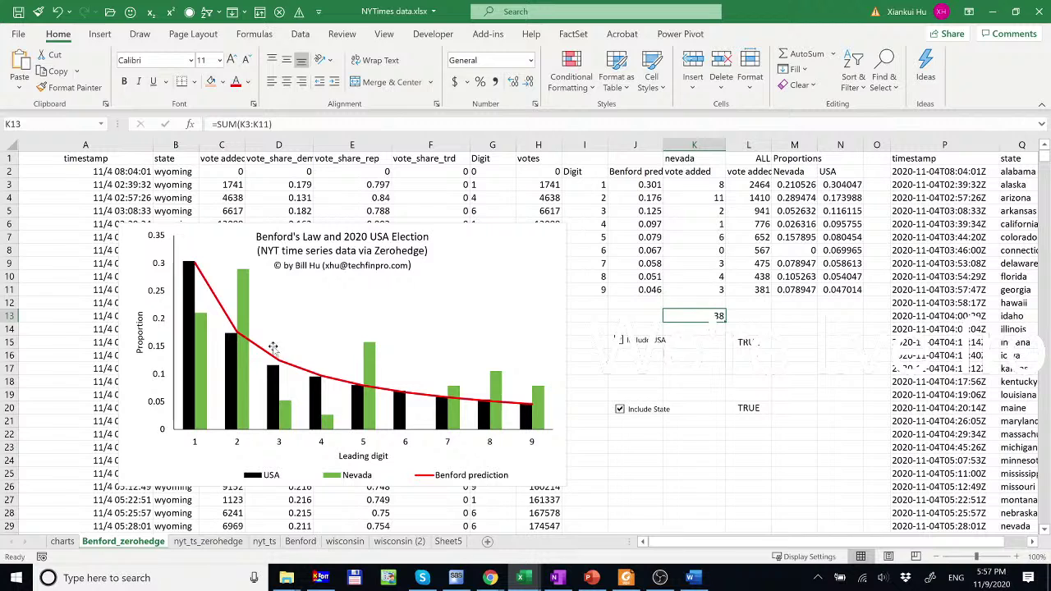
{"action": "mouse_move", "coordinate": [332, 384]}
Change the compared state in K1 to Pennsylvania.
{"action": "left_click", "coordinate": [717, 156]}
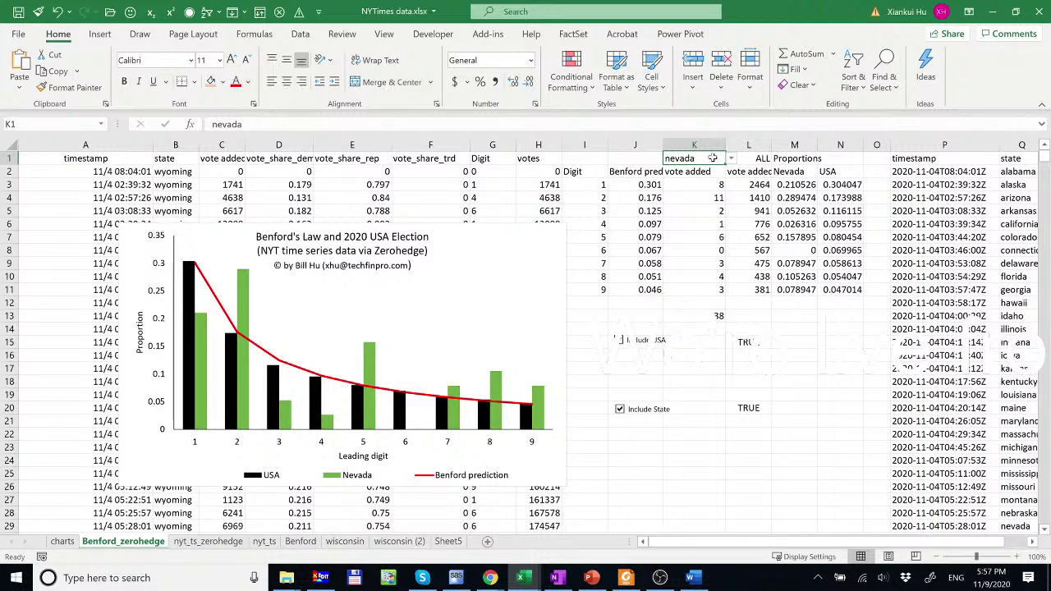
{"action": "left_click", "coordinate": [730, 159]}
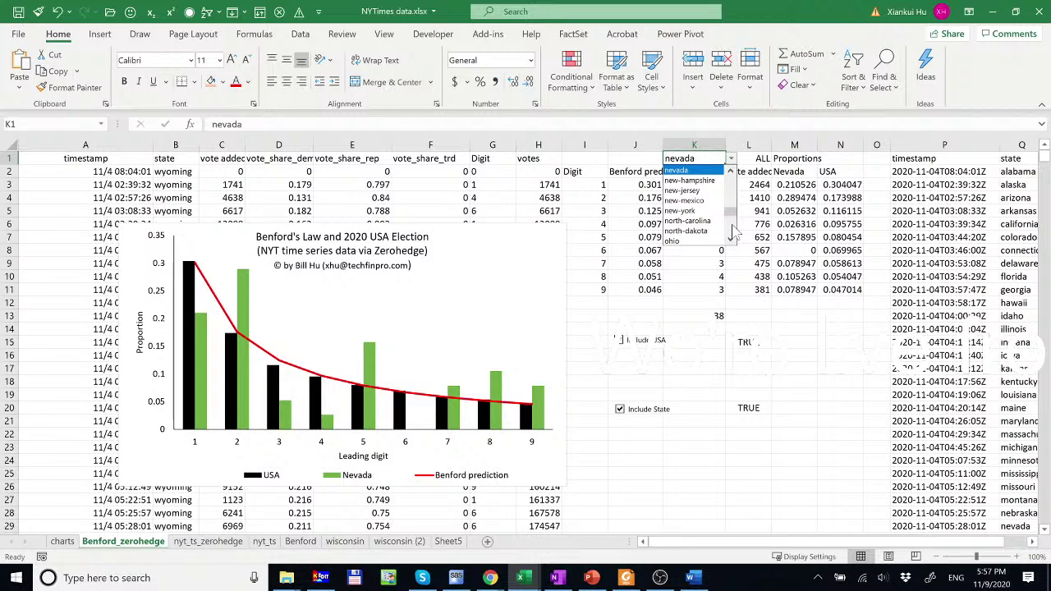
{"action": "scroll", "coordinate": [727, 205], "scroll_direction": "down", "scroll_amount": 3}
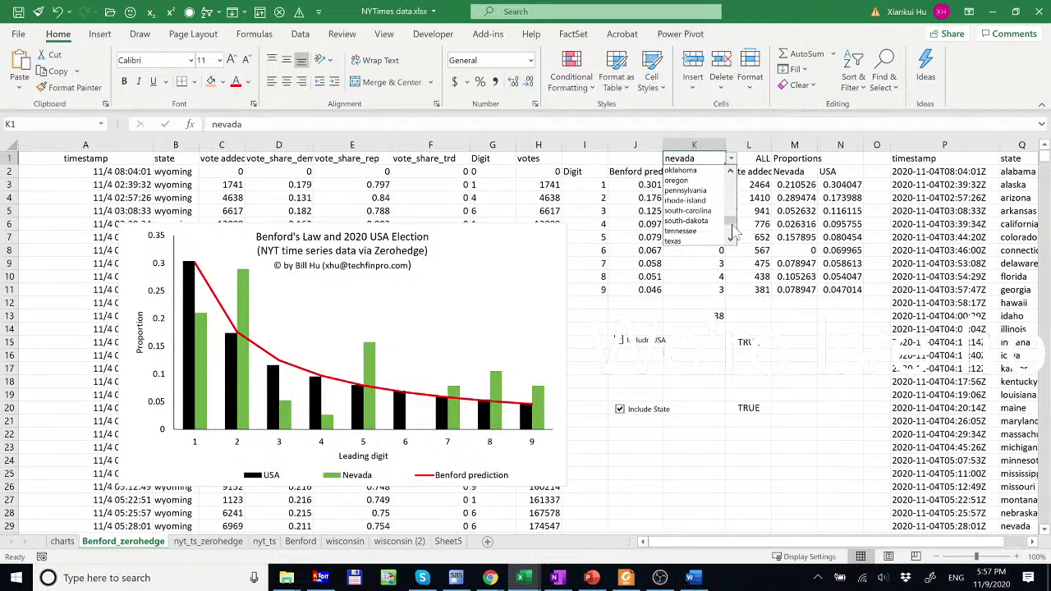
{"action": "left_click", "coordinate": [690, 190]}
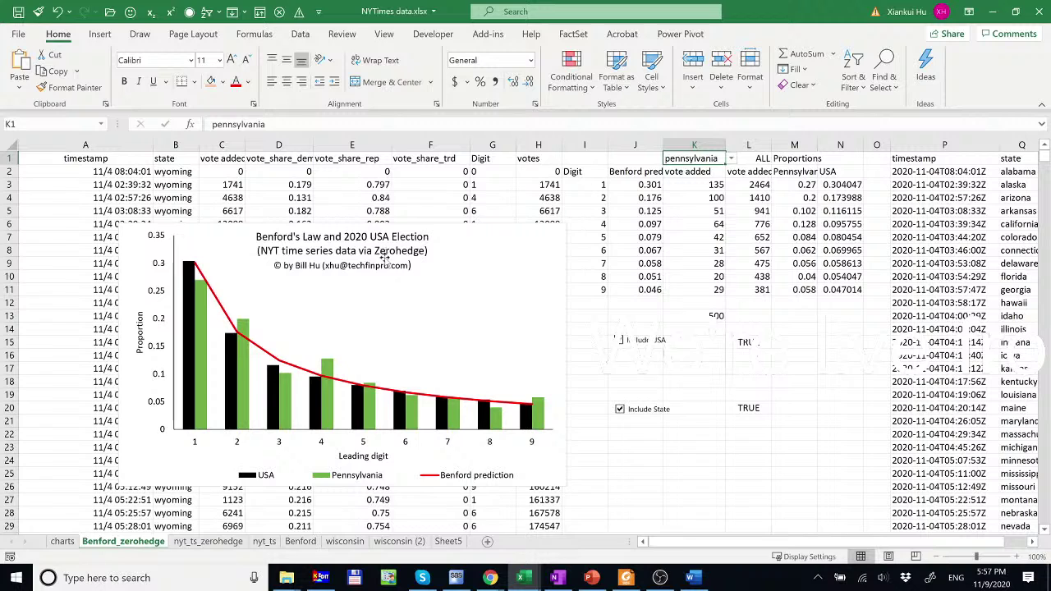
Change K1 to Wisconsin, then view the charts sheet with six state Benford charts.
{"action": "left_click", "coordinate": [730, 158]}
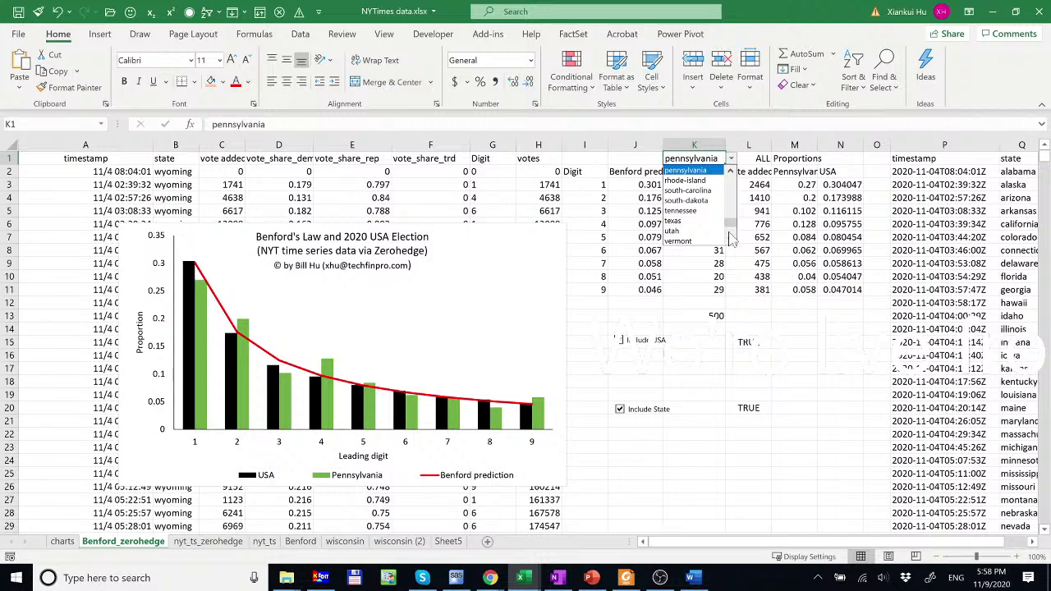
{"action": "scroll", "coordinate": [731, 239], "scroll_direction": "down", "scroll_amount": 2}
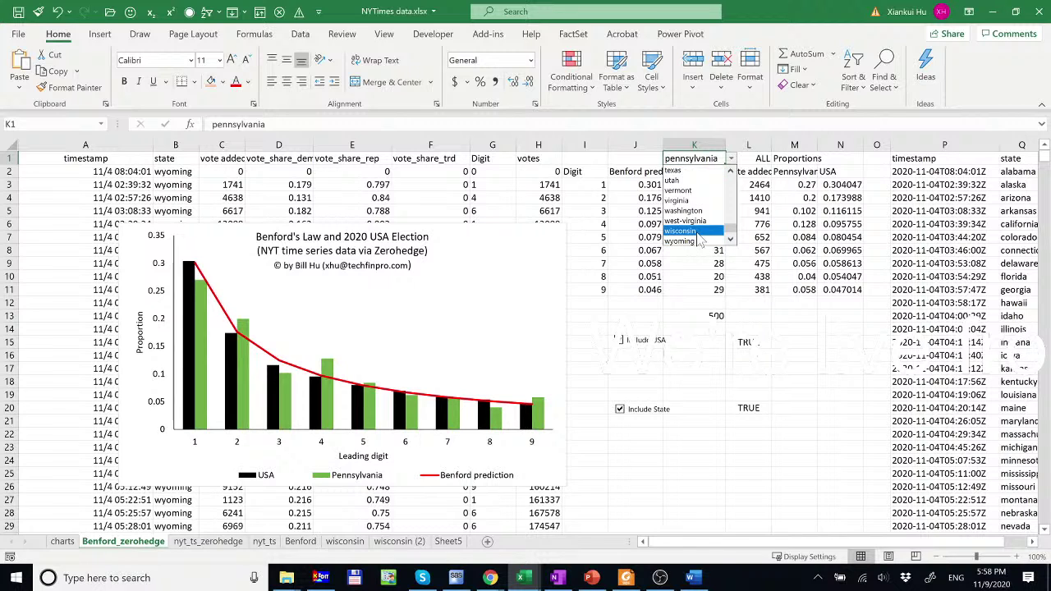
{"action": "left_click", "coordinate": [698, 237]}
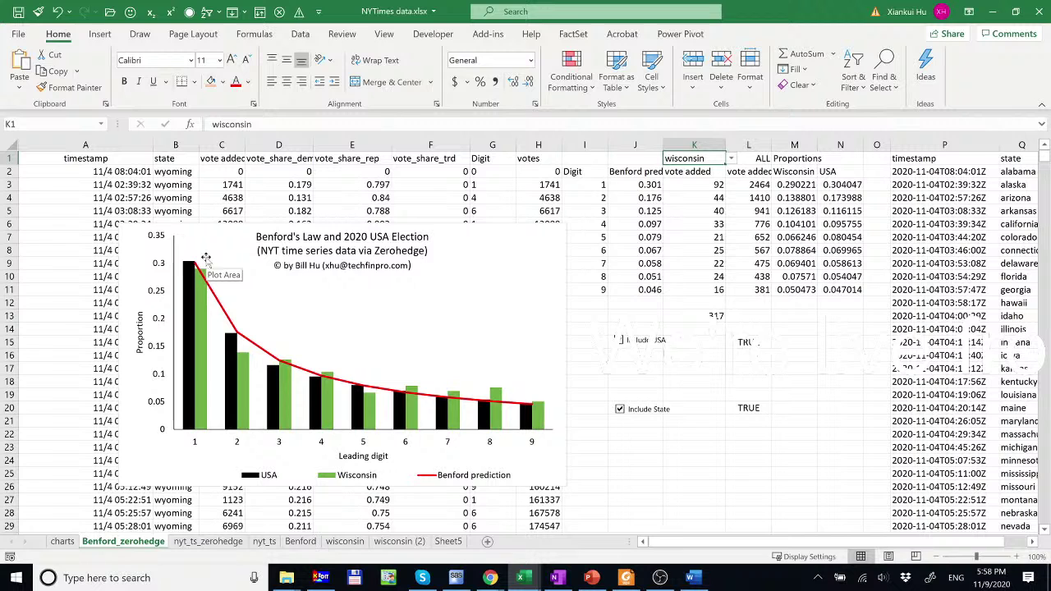
{"action": "left_click", "coordinate": [62, 541]}
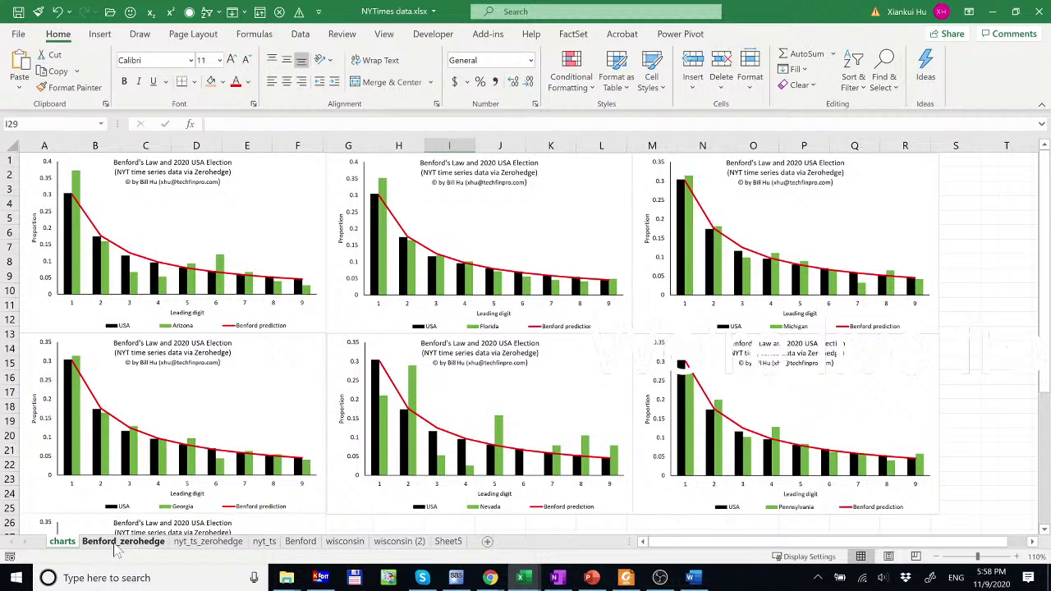
{"action": "left_click", "coordinate": [122, 542]}
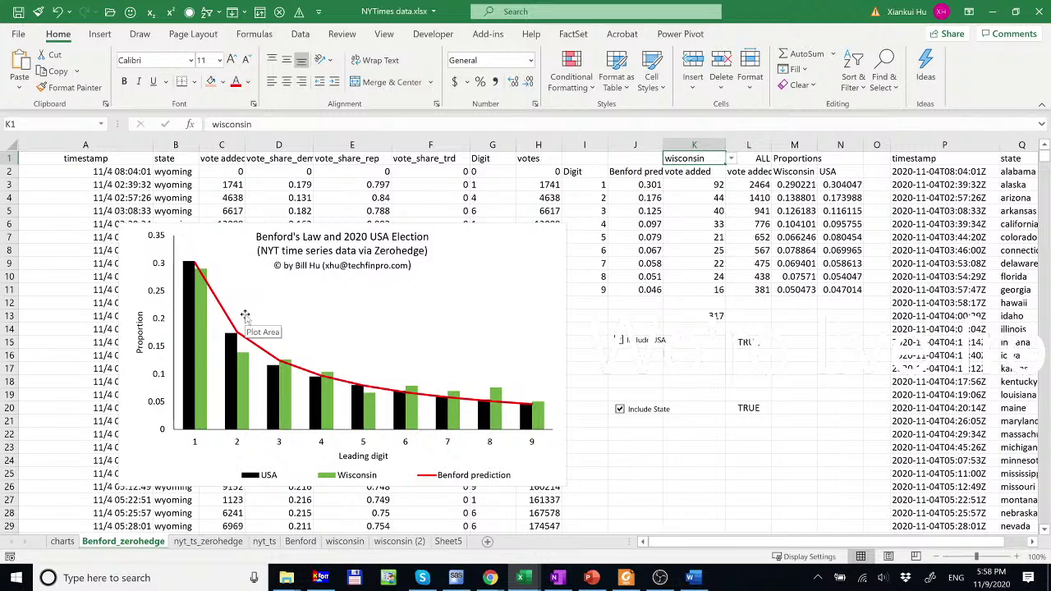
{"action": "left_click", "coordinate": [62, 542]}
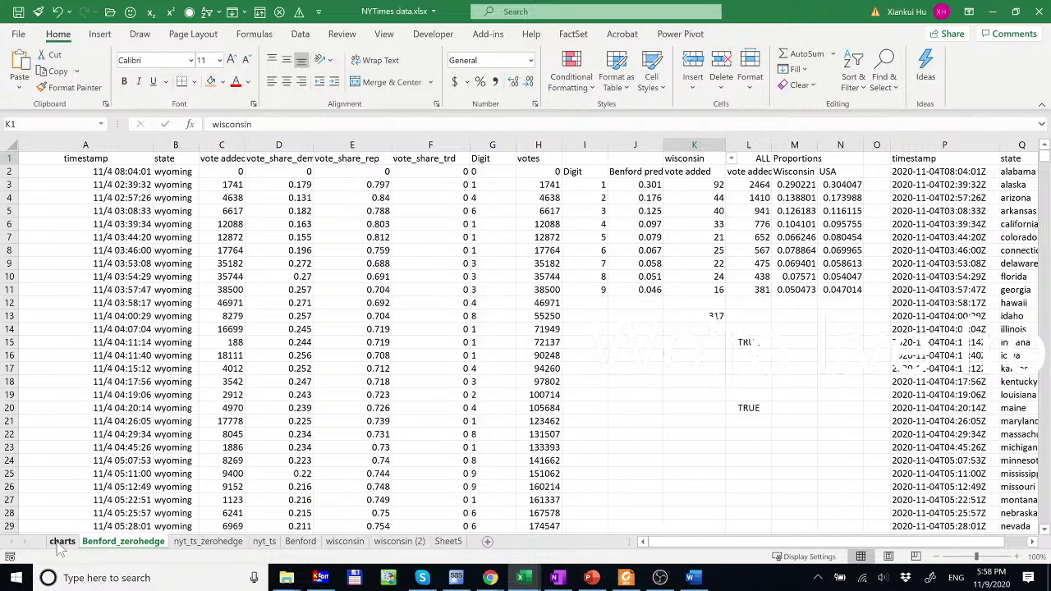